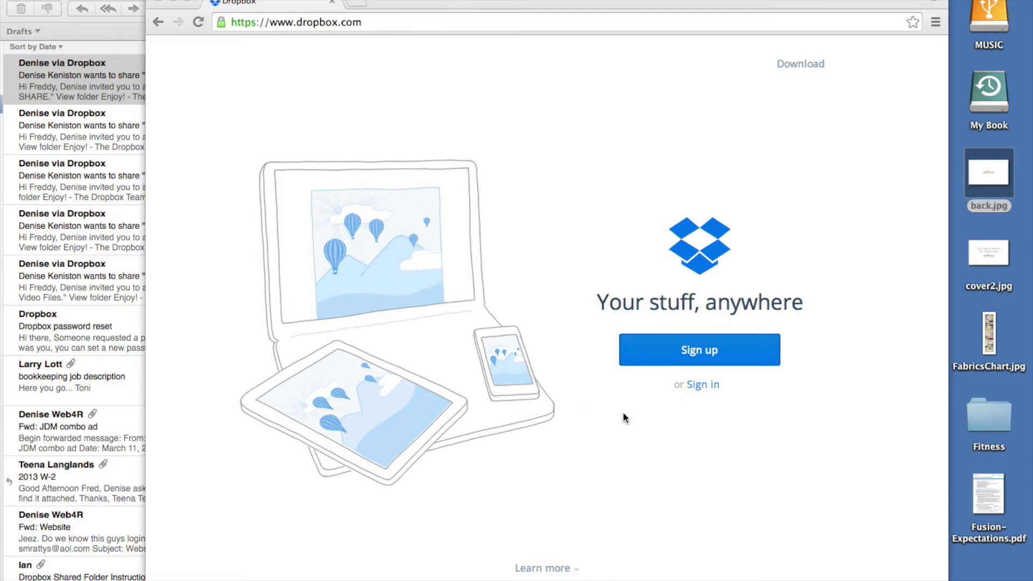
Step: Open the Dropbox sign-in form with the saved credentials filled in
click(702, 386)
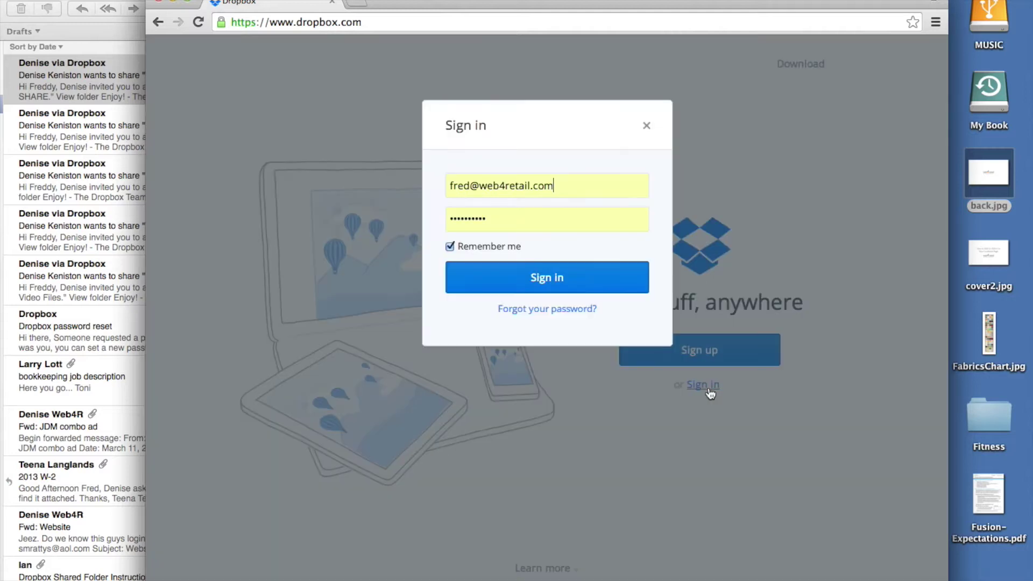
Step: Sign in, then open the W4R DB VIDEO SHARE invitation from the Mail email
click(595, 291)
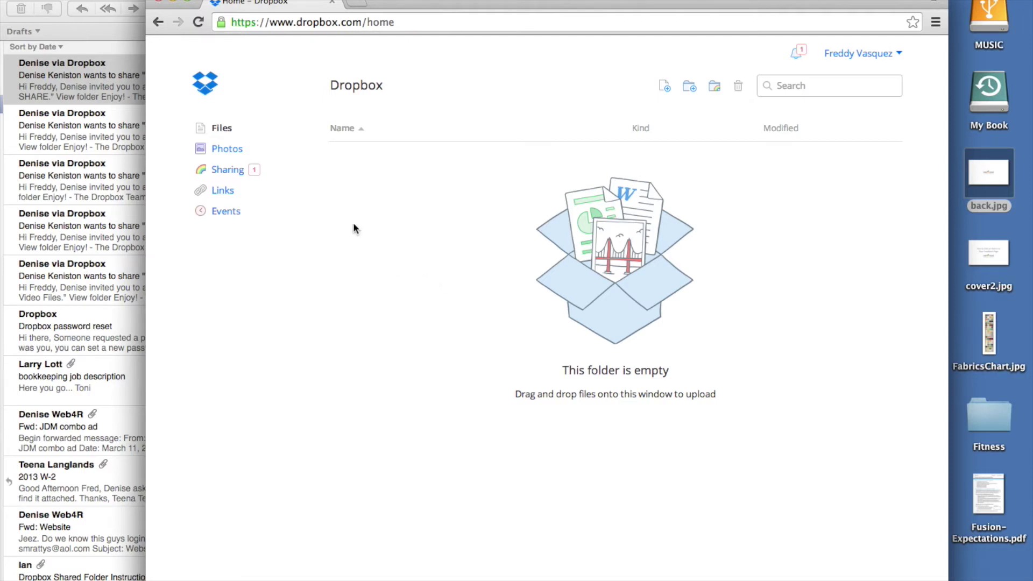
key(super+Tab)
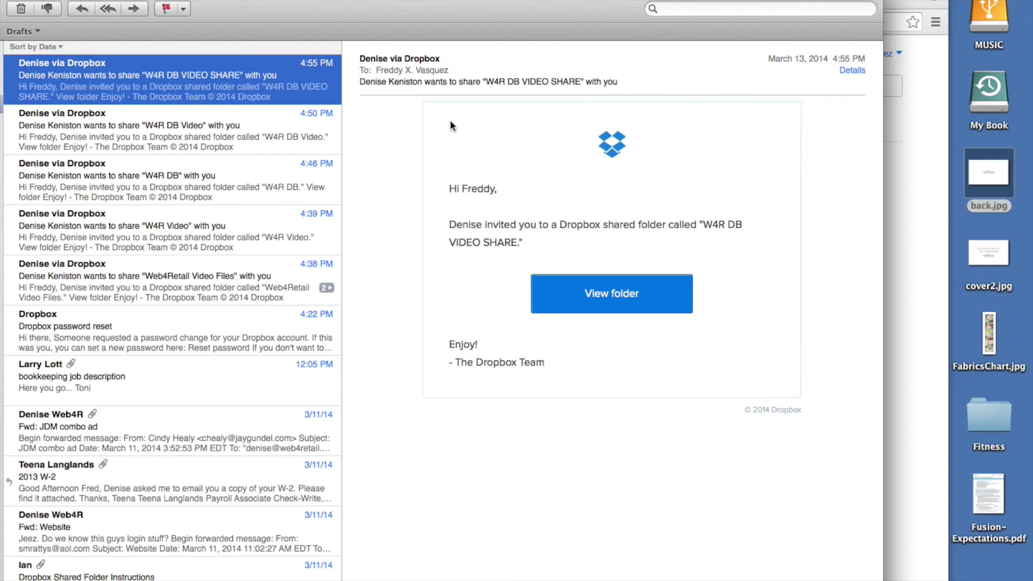
click(409, 154)
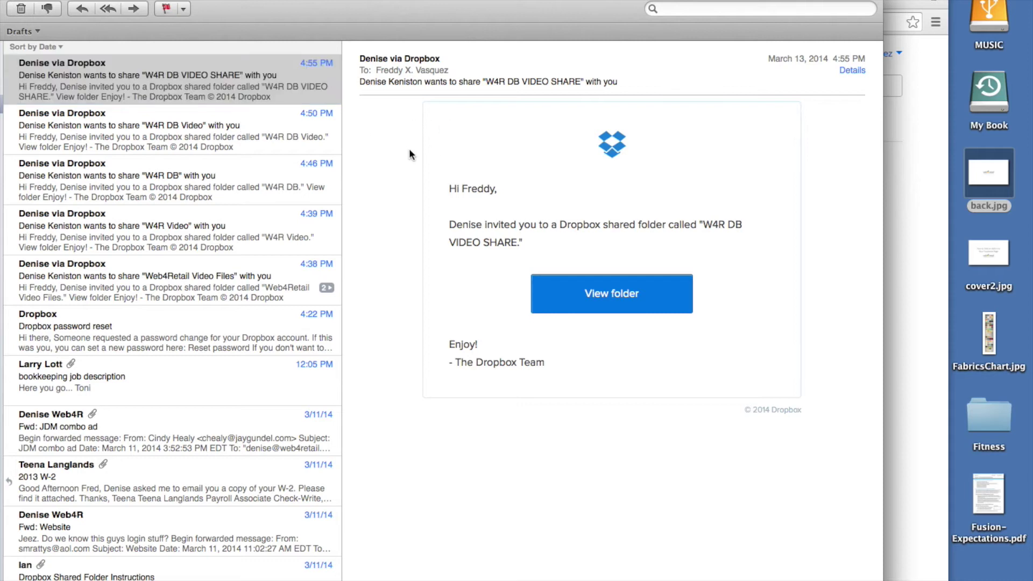
click(613, 309)
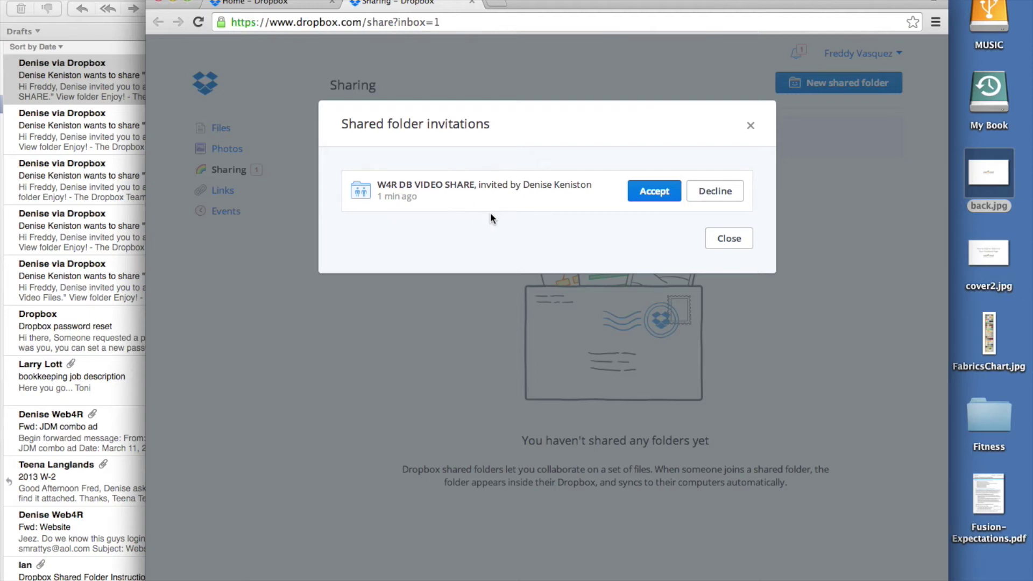
Step: Accept the W4R DB VIDEO SHARE invitation and open the joined folder
click(653, 197)
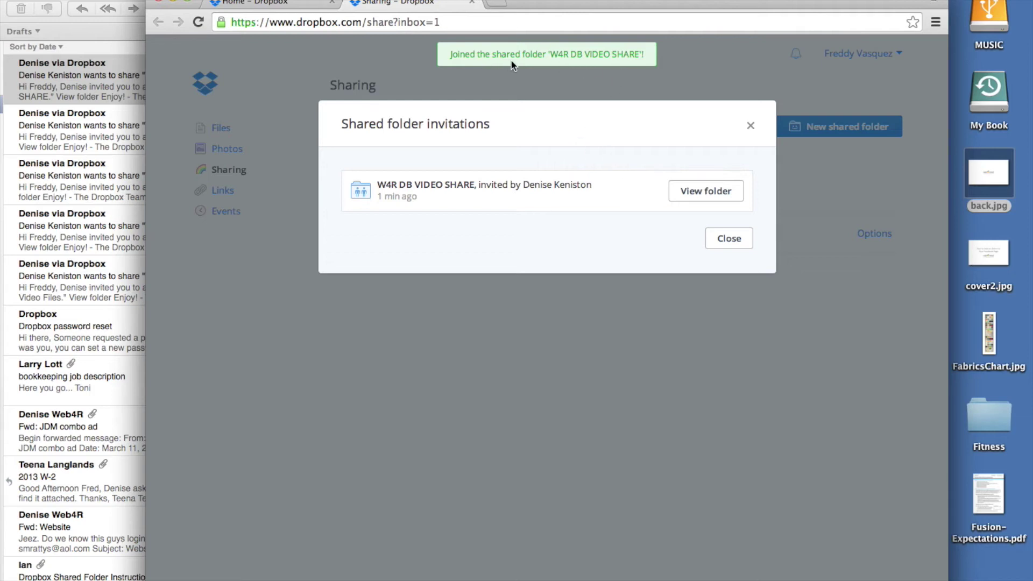
click(721, 242)
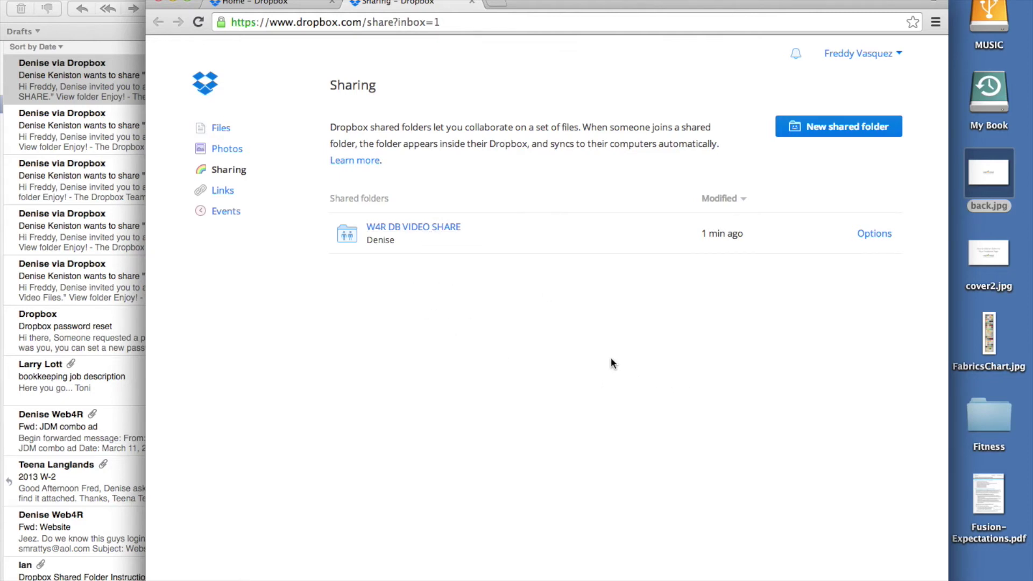
click(438, 229)
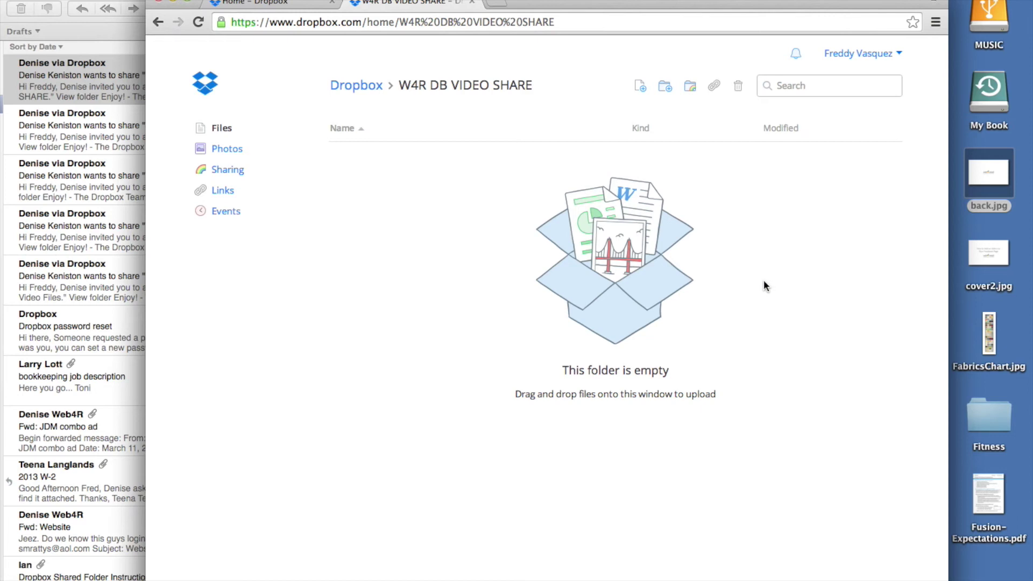
Step: Drag back.jpg from the desktop into the W4R DB VIDEO SHARE folder
drag(981, 171, 556, 267)
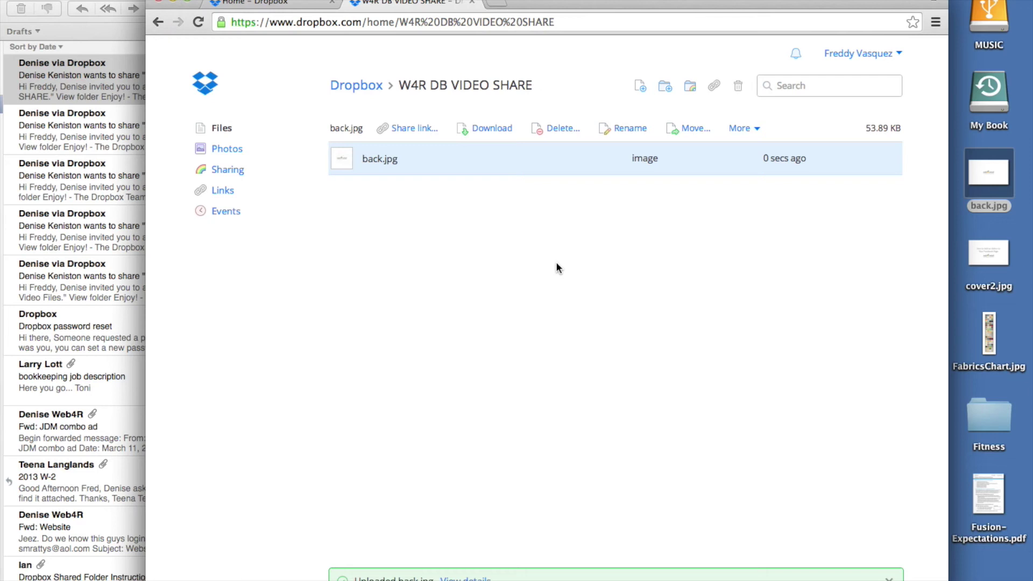
click(560, 266)
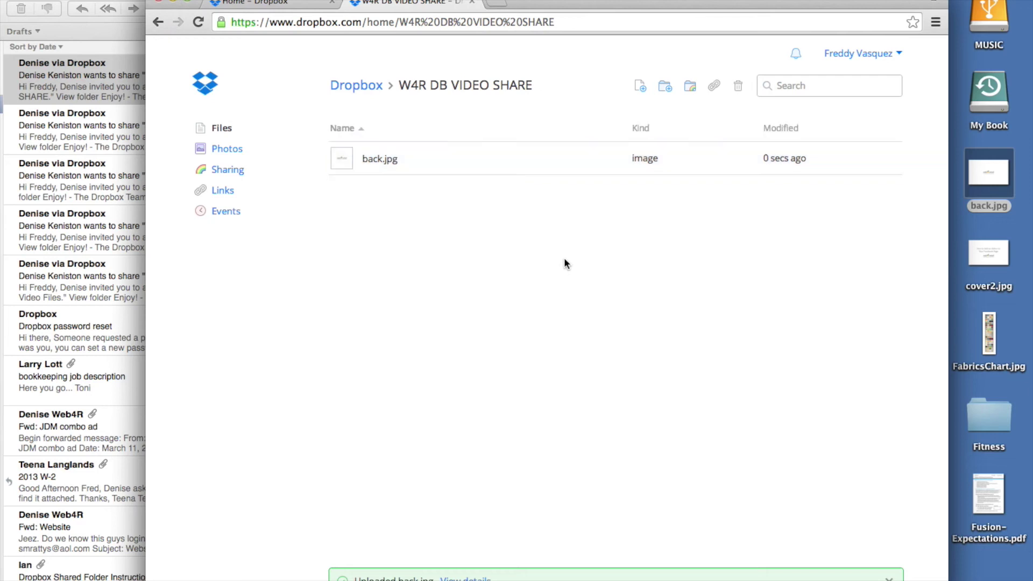
Step: Upload cover2.jpg from the Desktop using the basic uploader
click(639, 88)
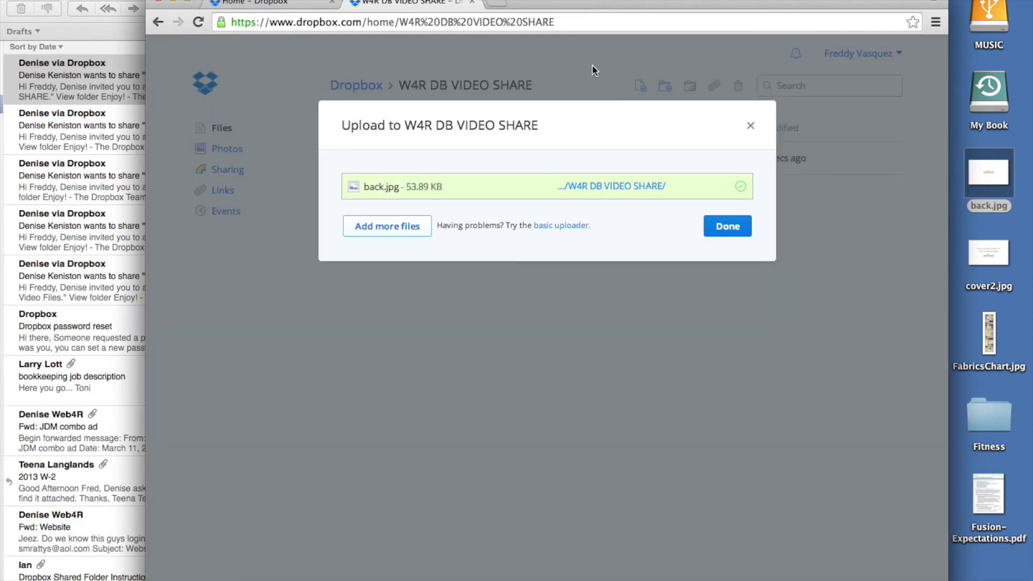
click(574, 229)
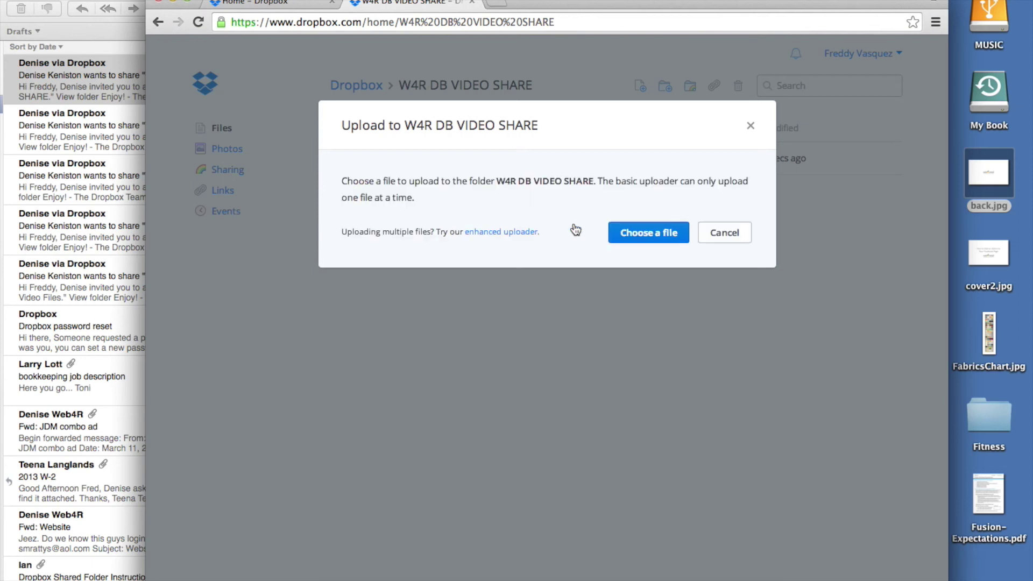
click(650, 234)
click(379, 85)
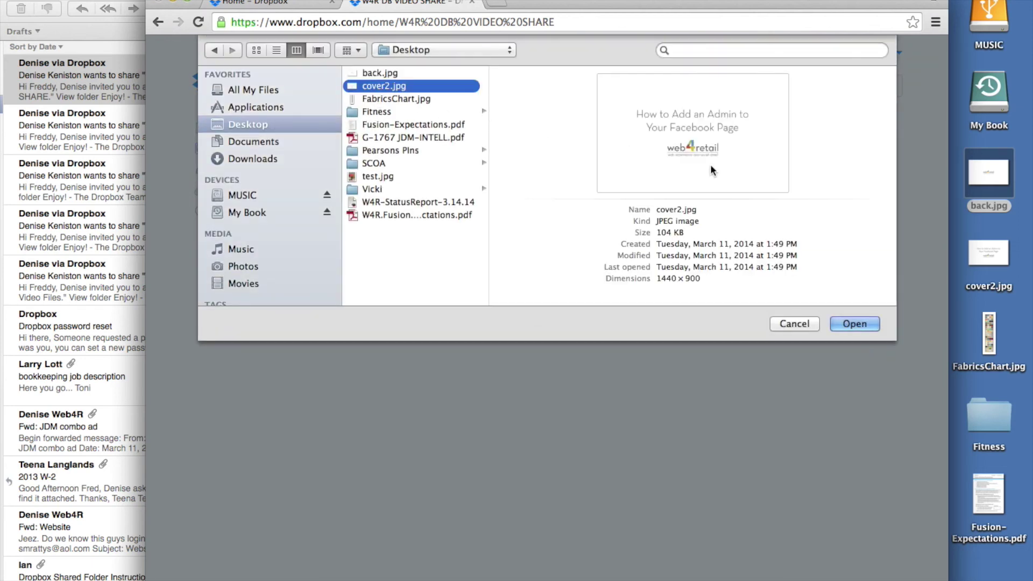
click(852, 323)
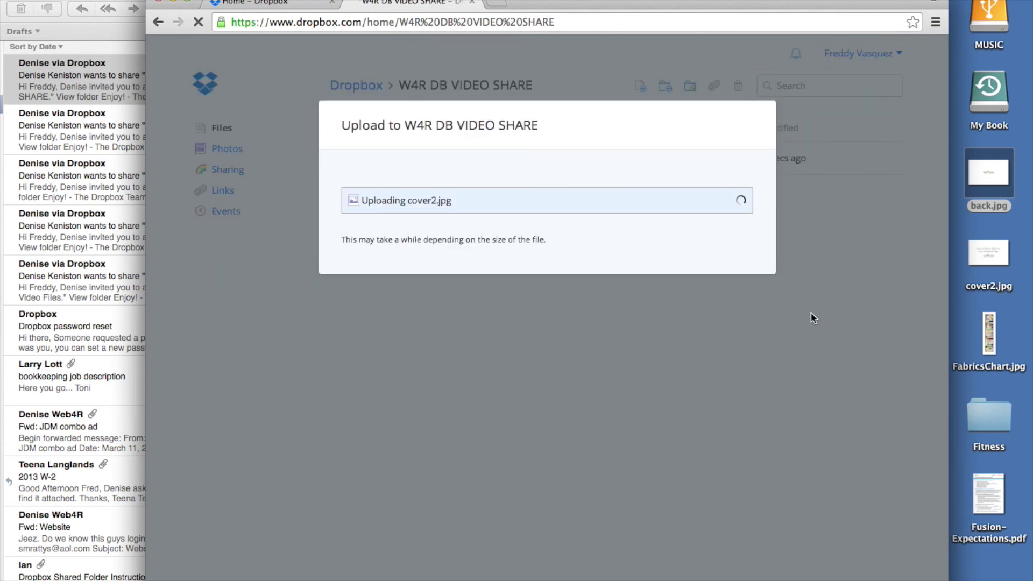